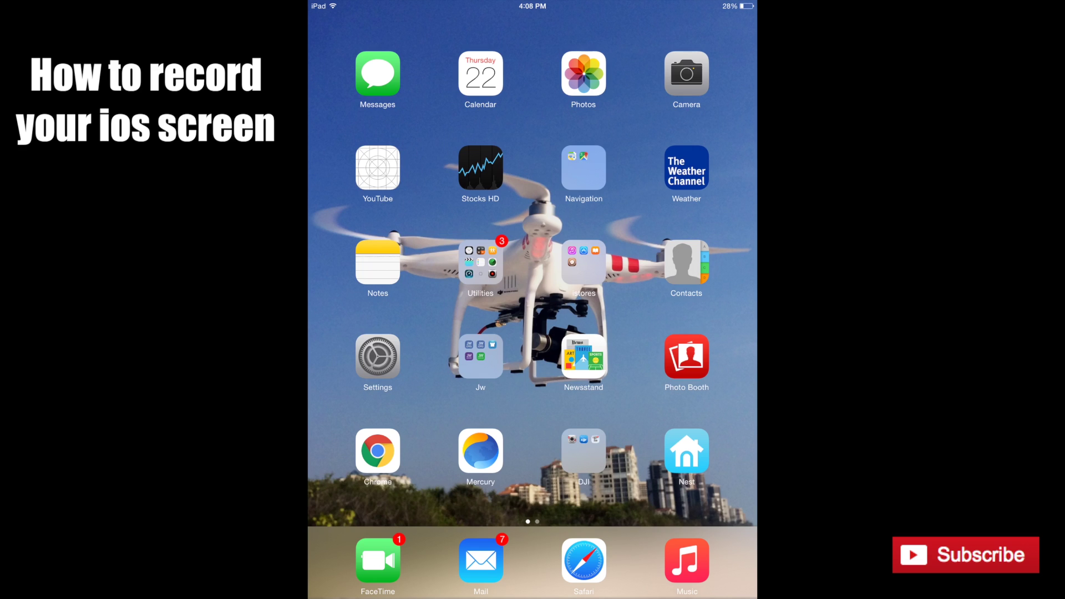
Launch Cydia from the istores folder on the home screen.
{"action": "left_click", "coordinate": [583, 265]}
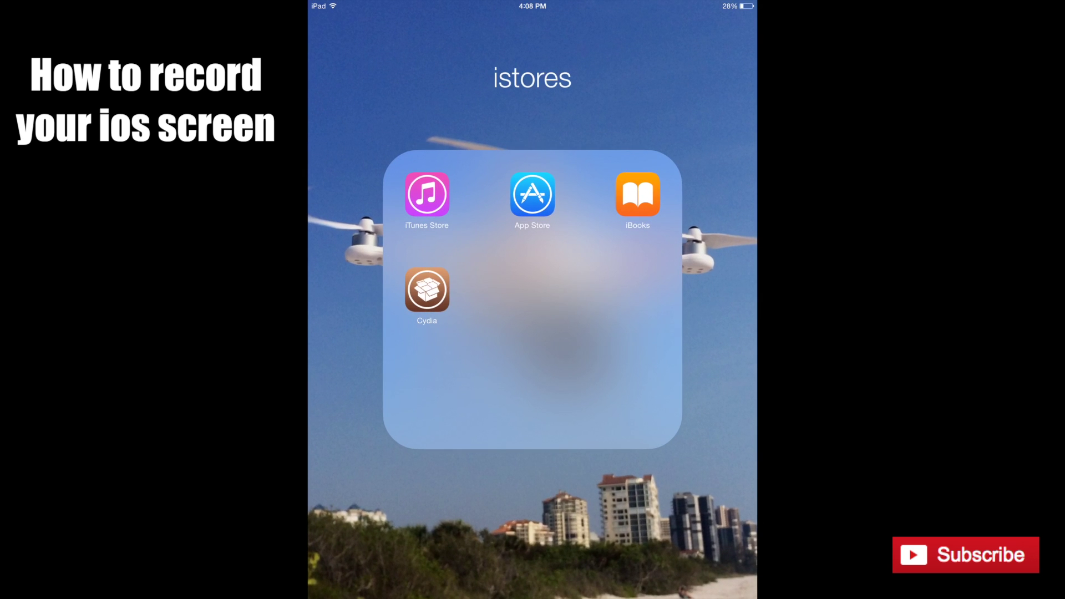
{"action": "left_click", "coordinate": [427, 290]}
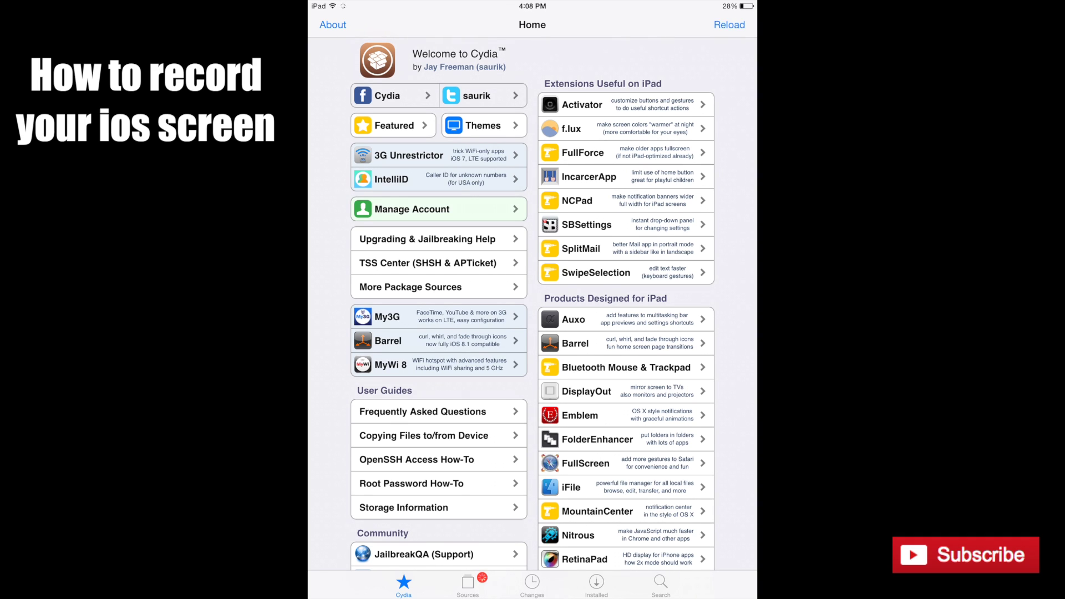
Refresh Cydia's Installed list and open the Display Recorder 1.3.14 package page.
{"action": "left_click", "coordinate": [595, 584]}
{"action": "left_click_drag", "start_coordinate": [532, 333], "coordinate": [533, 275]}
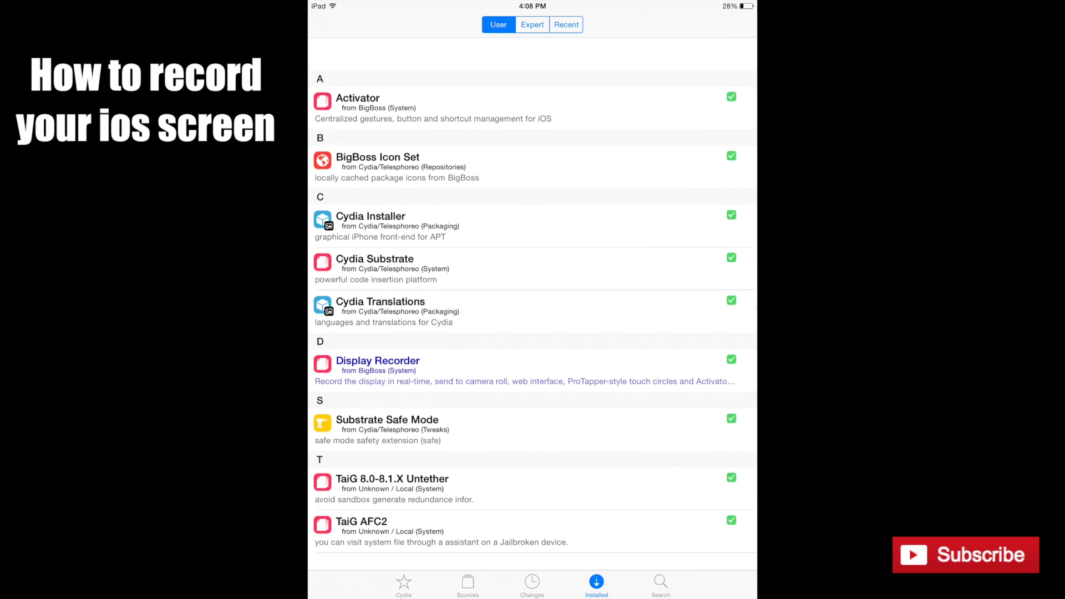
{"action": "left_click_drag", "start_coordinate": [533, 334], "coordinate": [533, 274]}
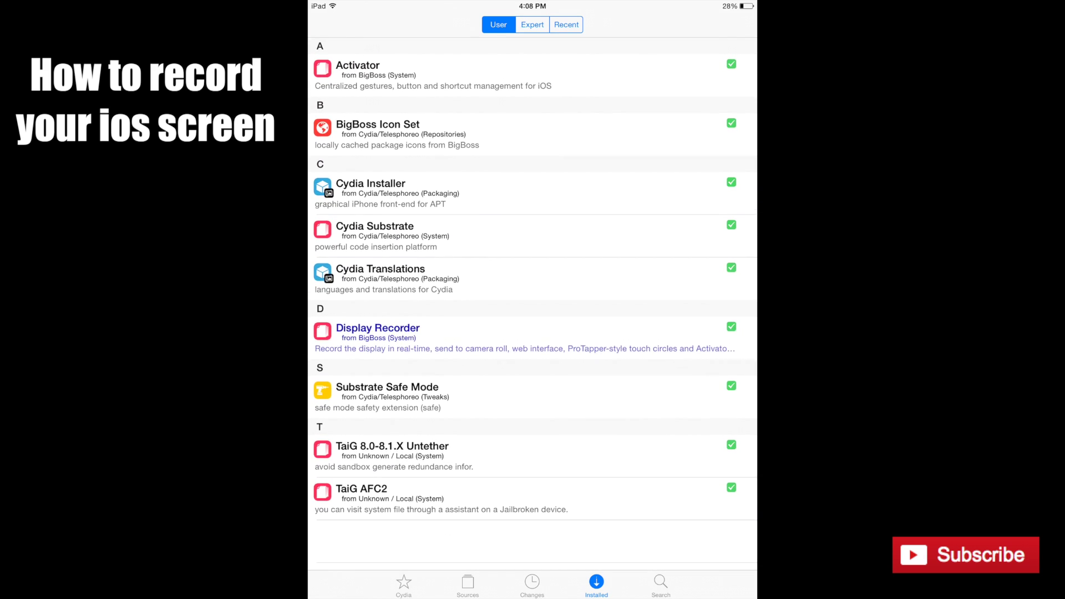
{"action": "left_click", "coordinate": [532, 337]}
{"action": "left_click", "coordinate": [532, 337]}
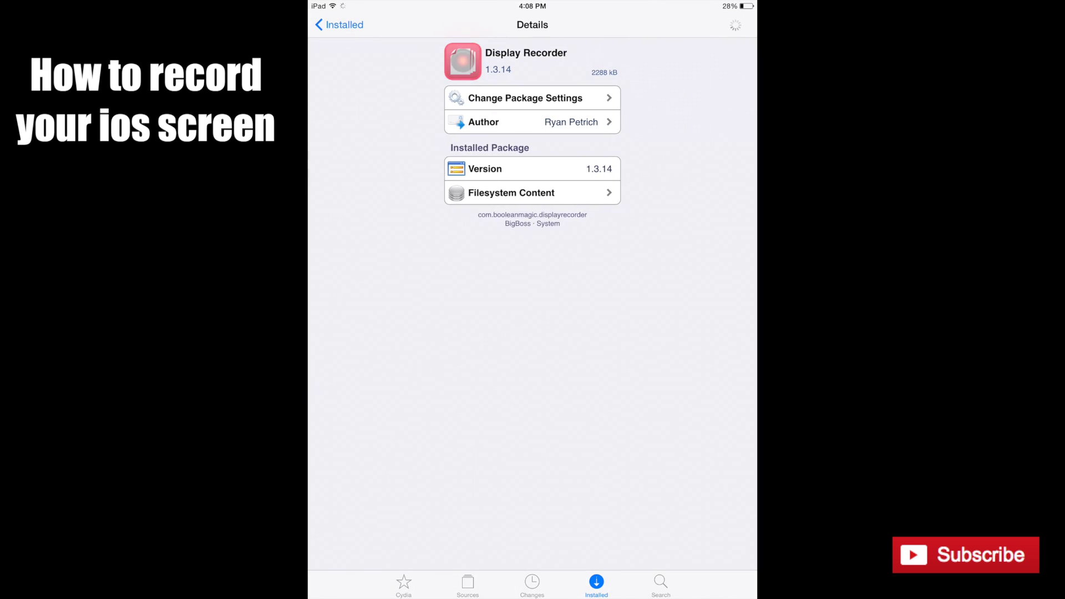
{"action": "scroll", "coordinate": [533, 333], "scroll_direction": "down", "scroll_amount": 8}
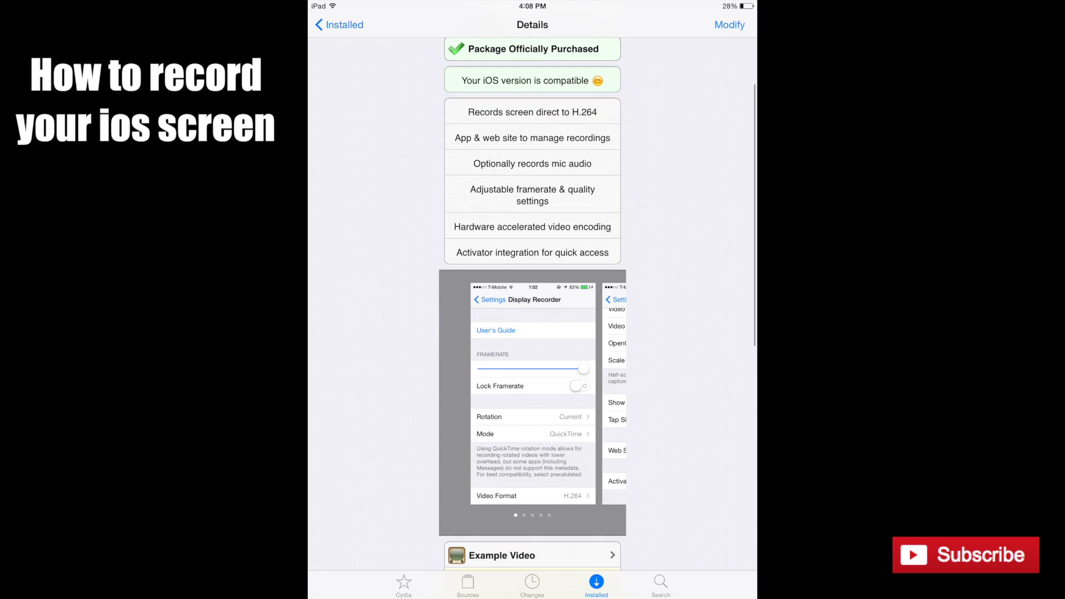
{"action": "scroll", "coordinate": [533, 333], "scroll_direction": "up", "scroll_amount": 5}
{"action": "scroll", "coordinate": [532, 333], "scroll_direction": "down", "scroll_amount": 5}
{"action": "scroll", "coordinate": [533, 333], "scroll_direction": "up", "scroll_amount": 5}
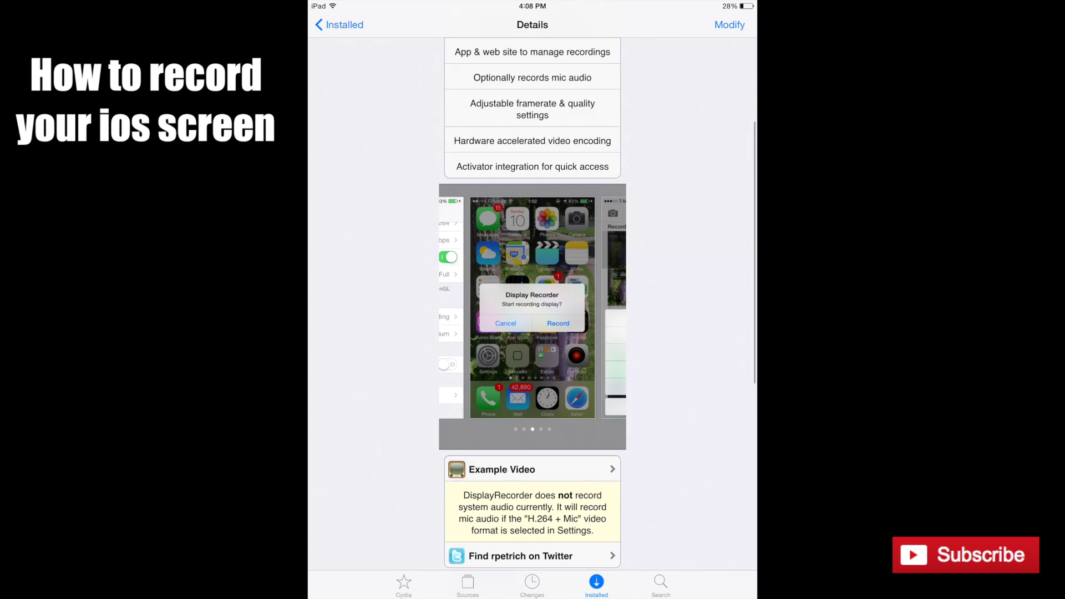
{"action": "scroll", "coordinate": [533, 333], "scroll_direction": "down", "scroll_amount": 5}
{"action": "scroll", "coordinate": [532, 250], "scroll_direction": "right", "scroll_amount": 3}
{"action": "scroll", "coordinate": [532, 333], "scroll_direction": "up", "scroll_amount": 5}
{"action": "scroll", "coordinate": [533, 325], "scroll_direction": "right", "scroll_amount": 1}
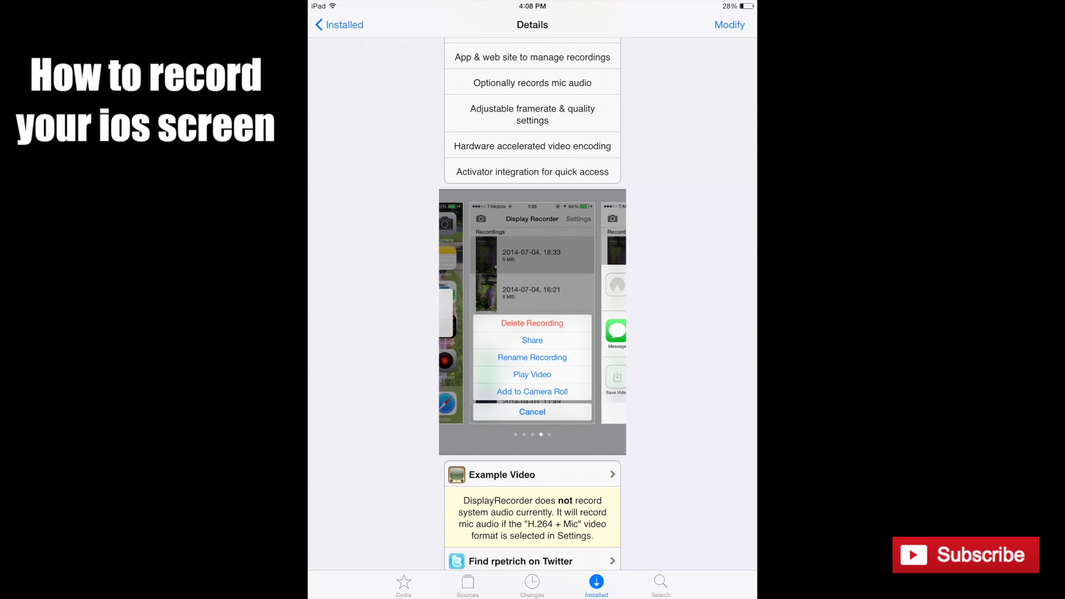
Go back from Display Recorder's details to the Installed packages list.
{"action": "left_click", "coordinate": [339, 25]}
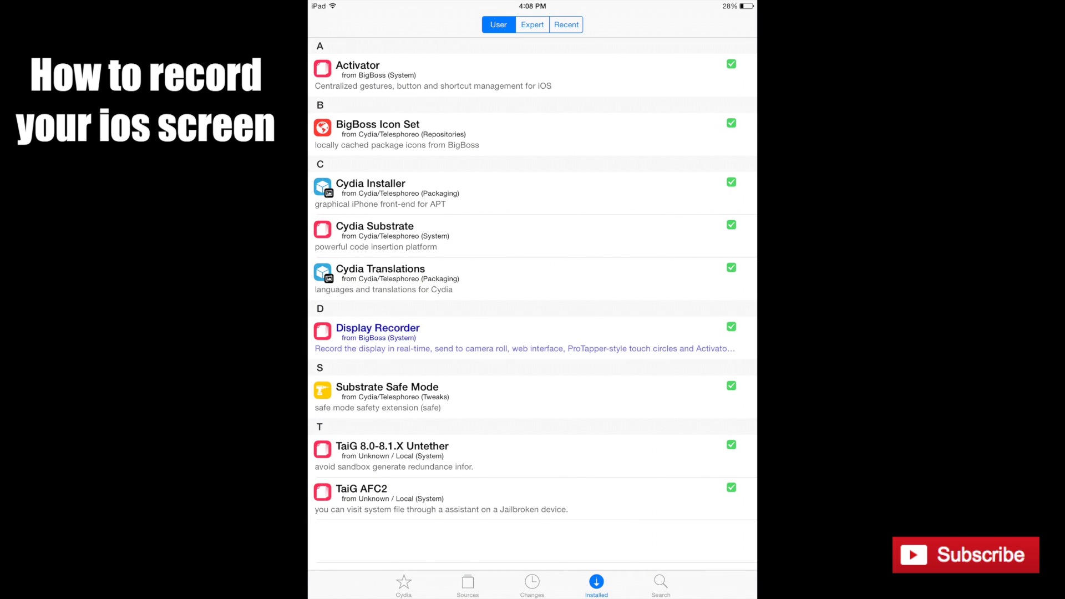
Leave Cydia, close the istores folder, and open the Utilities folder showing Recorder.
{"action": "key", "text": "super"}
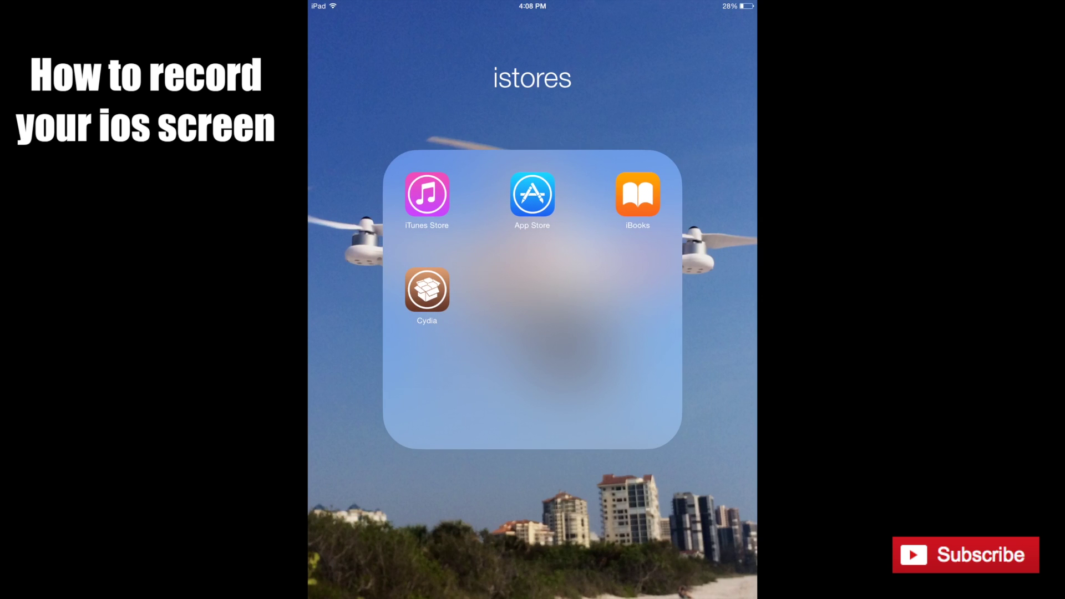
{"action": "left_click", "coordinate": [533, 516]}
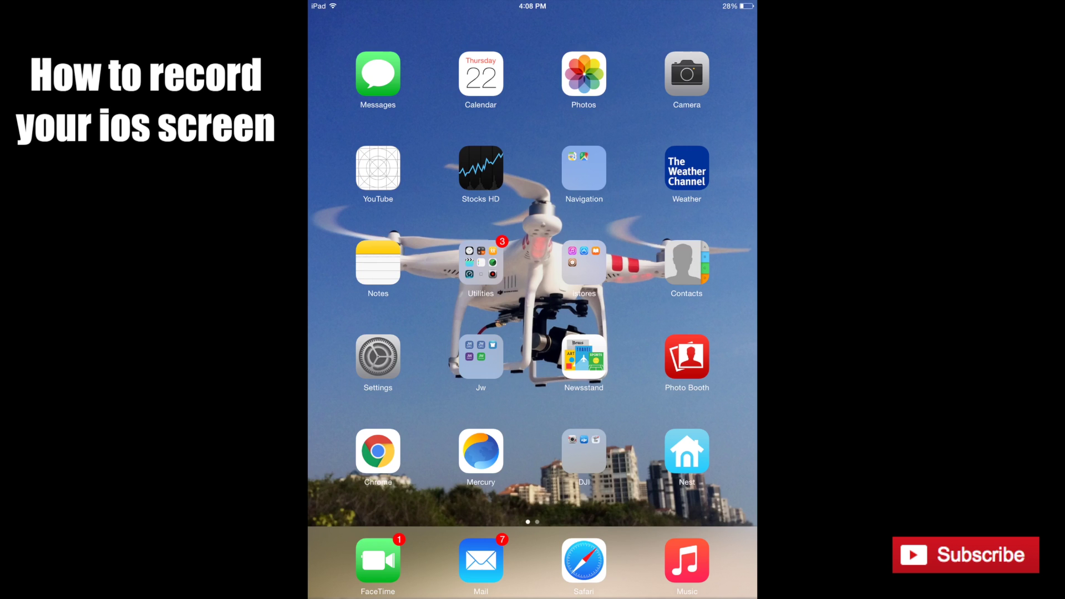
{"action": "left_click", "coordinate": [481, 263]}
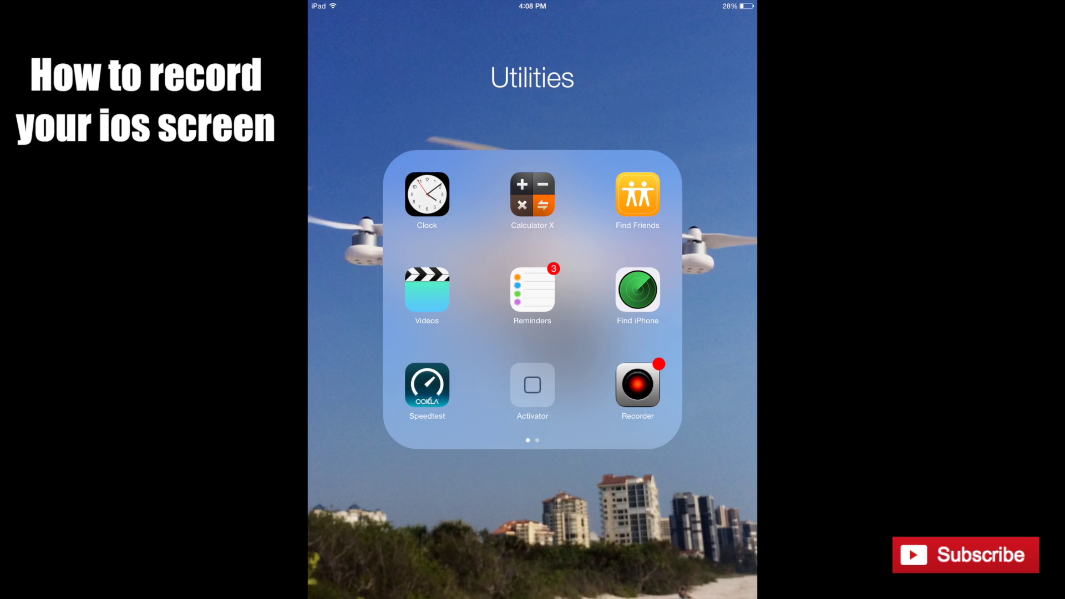